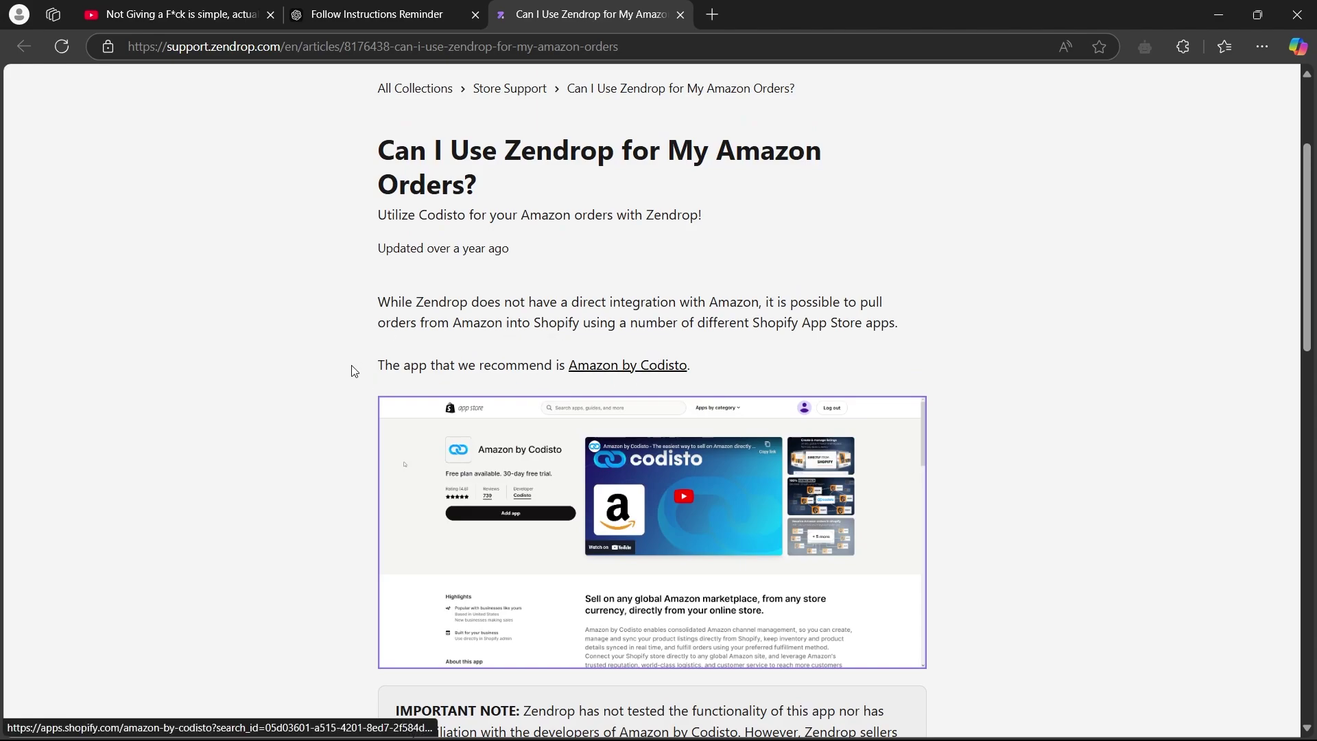
Open the My Store Shopify admin home in a new Edge tab
scroll(223, 396, up, 2)
scroll(227, 418, down, 1)
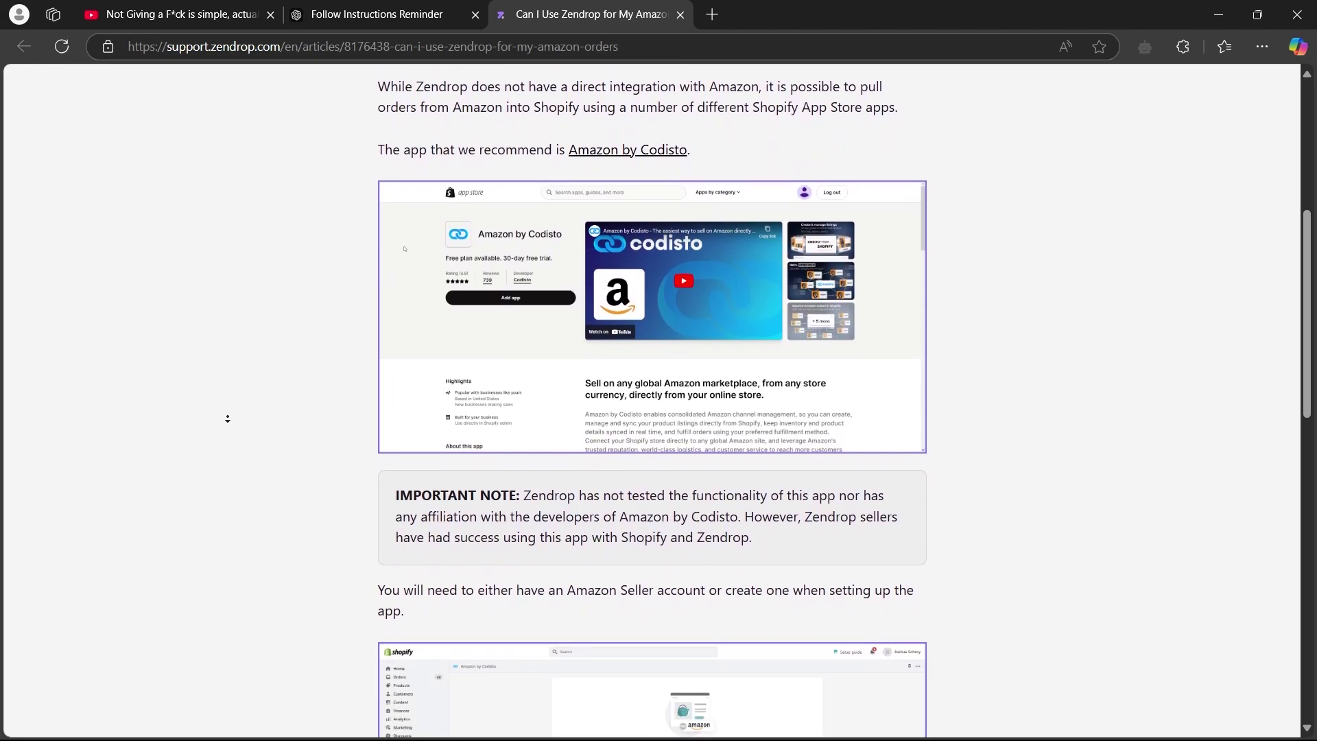
scroll(257, 329, up, 2)
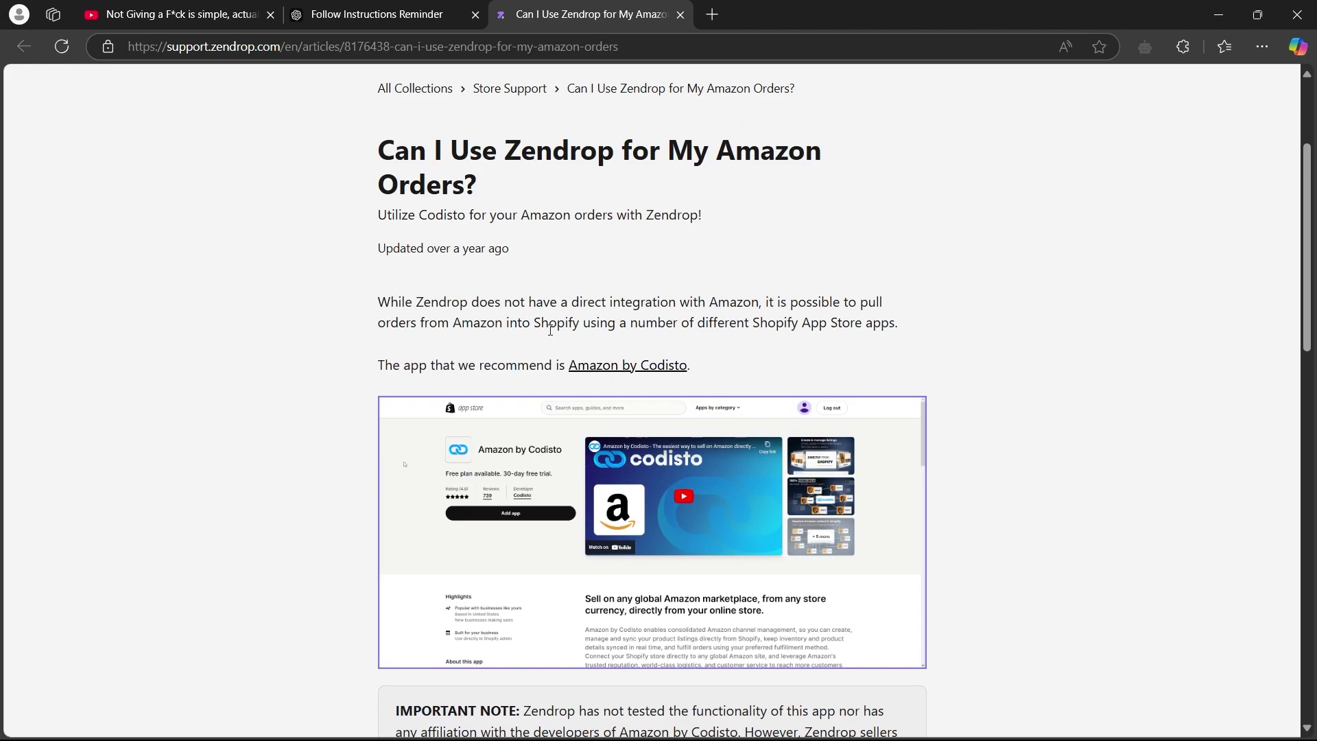
scroll(309, 377, down, 10)
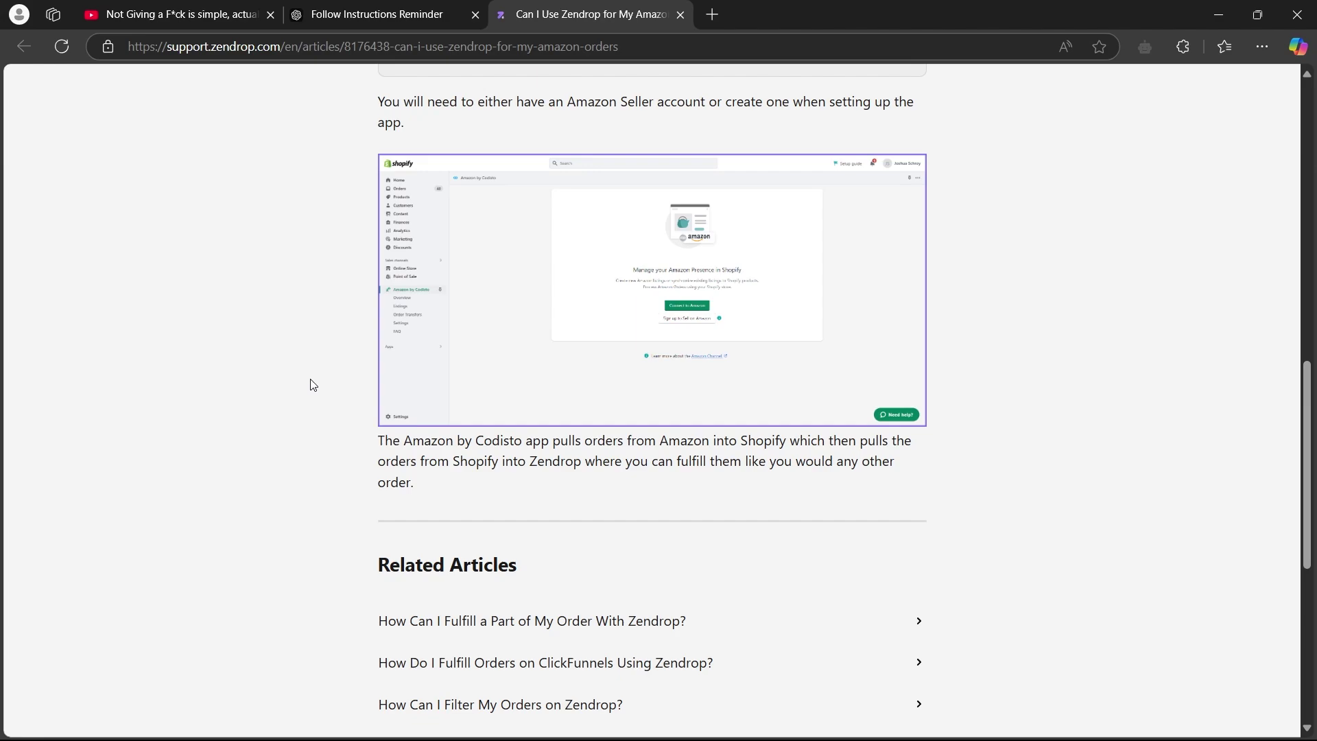
scroll(303, 374, up, 3)
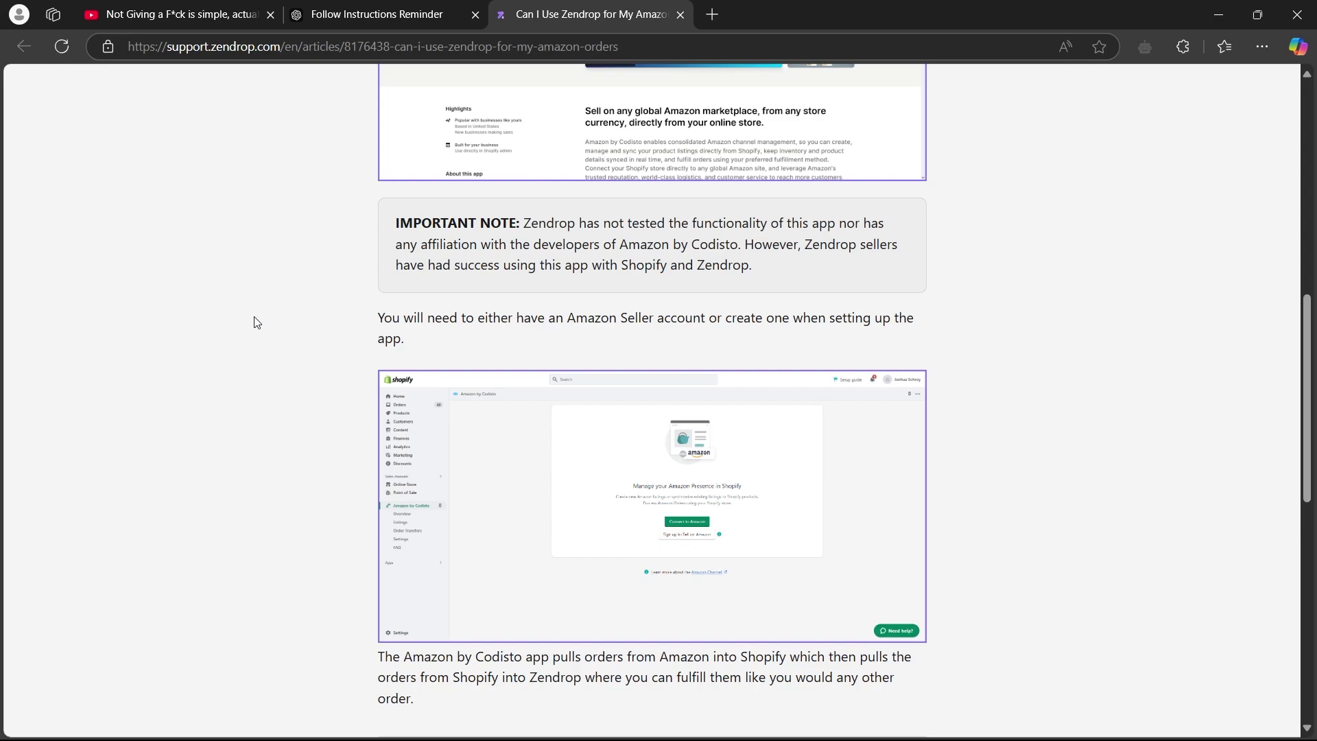
click(712, 14)
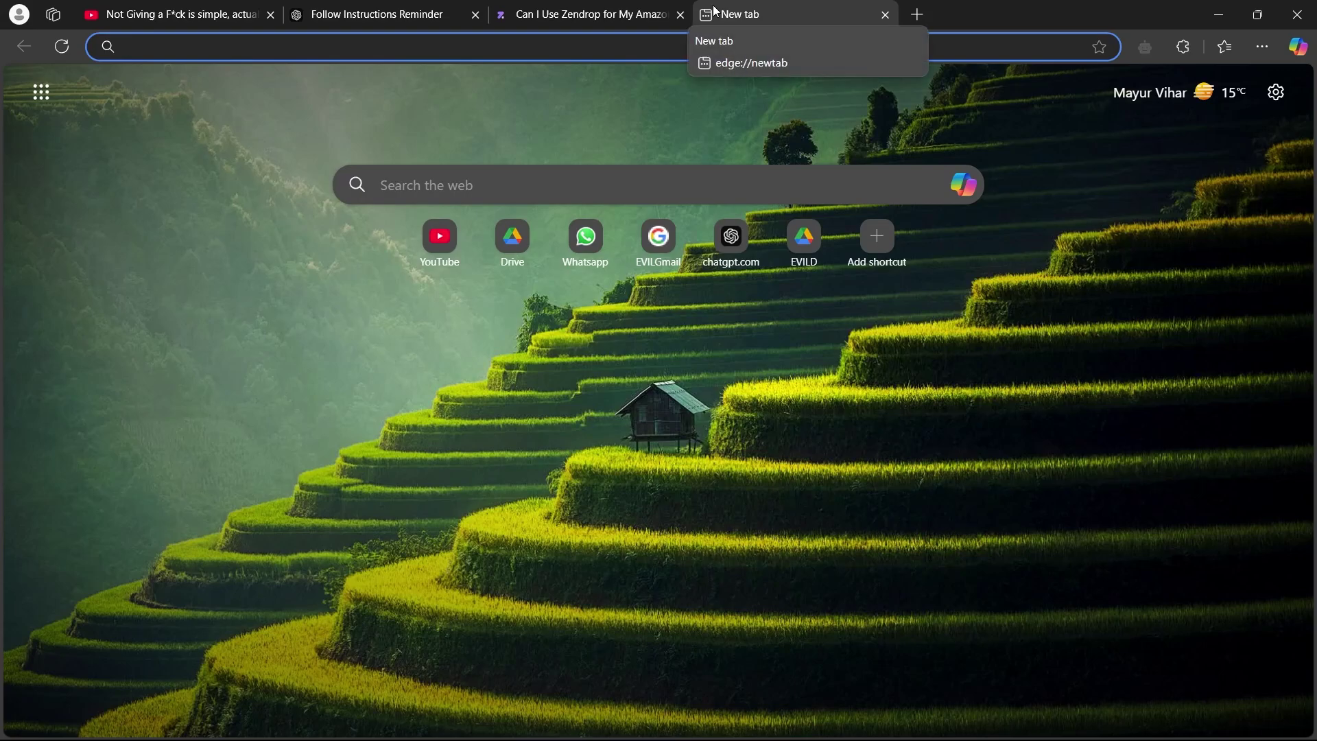
text(shpo)
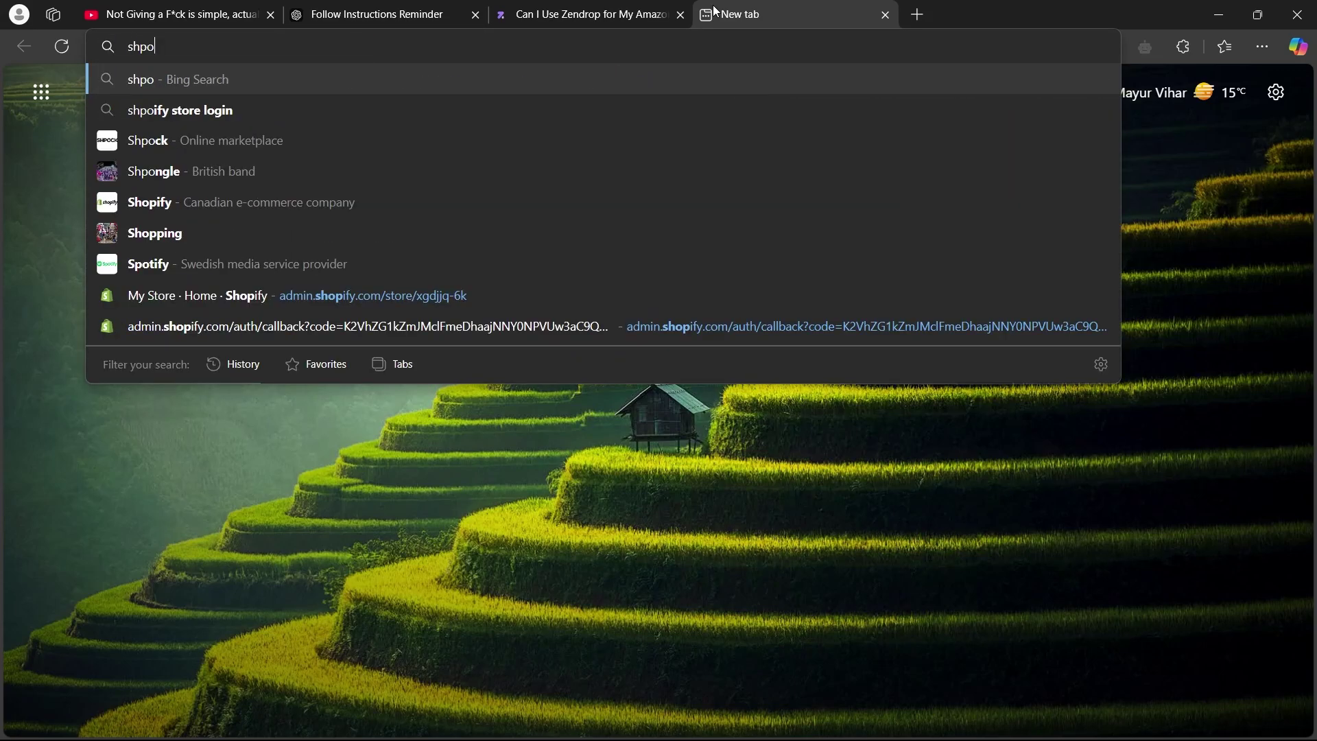
click(275, 295)
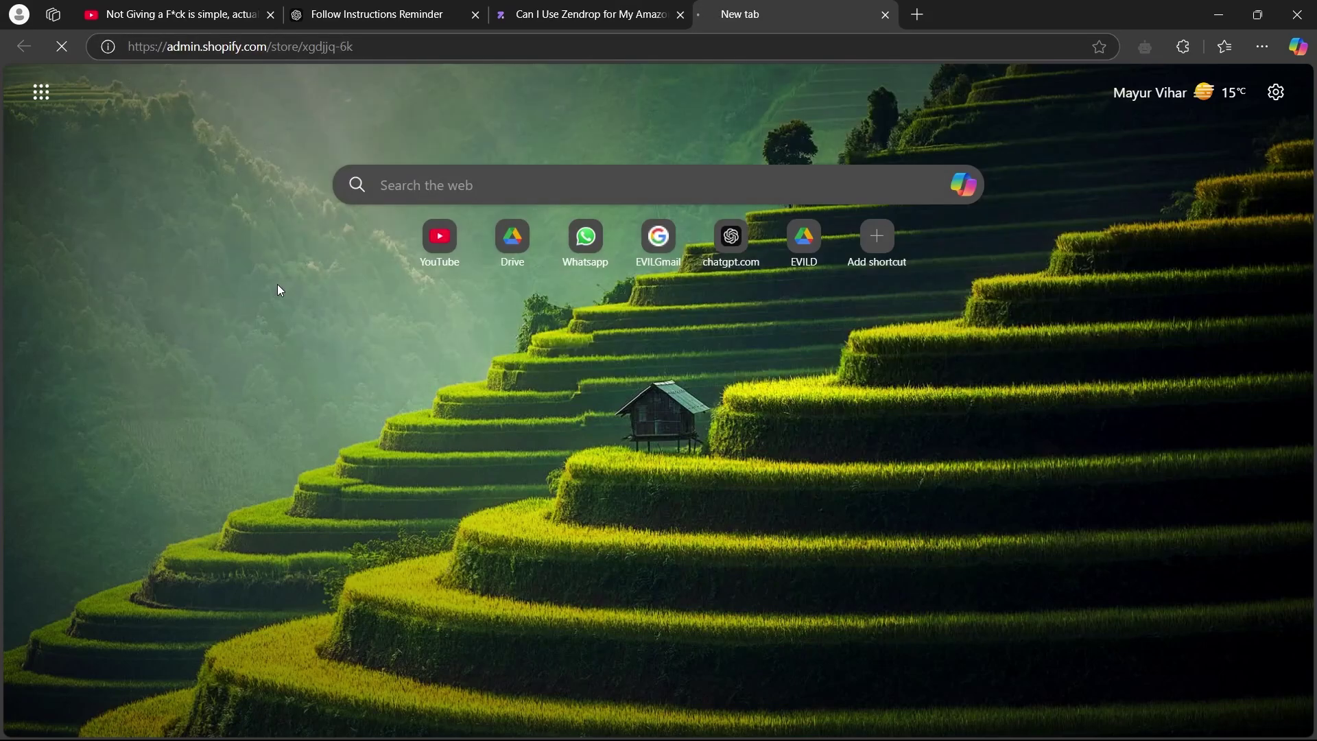
Open the Zendrop login page in another new tab
click(919, 13)
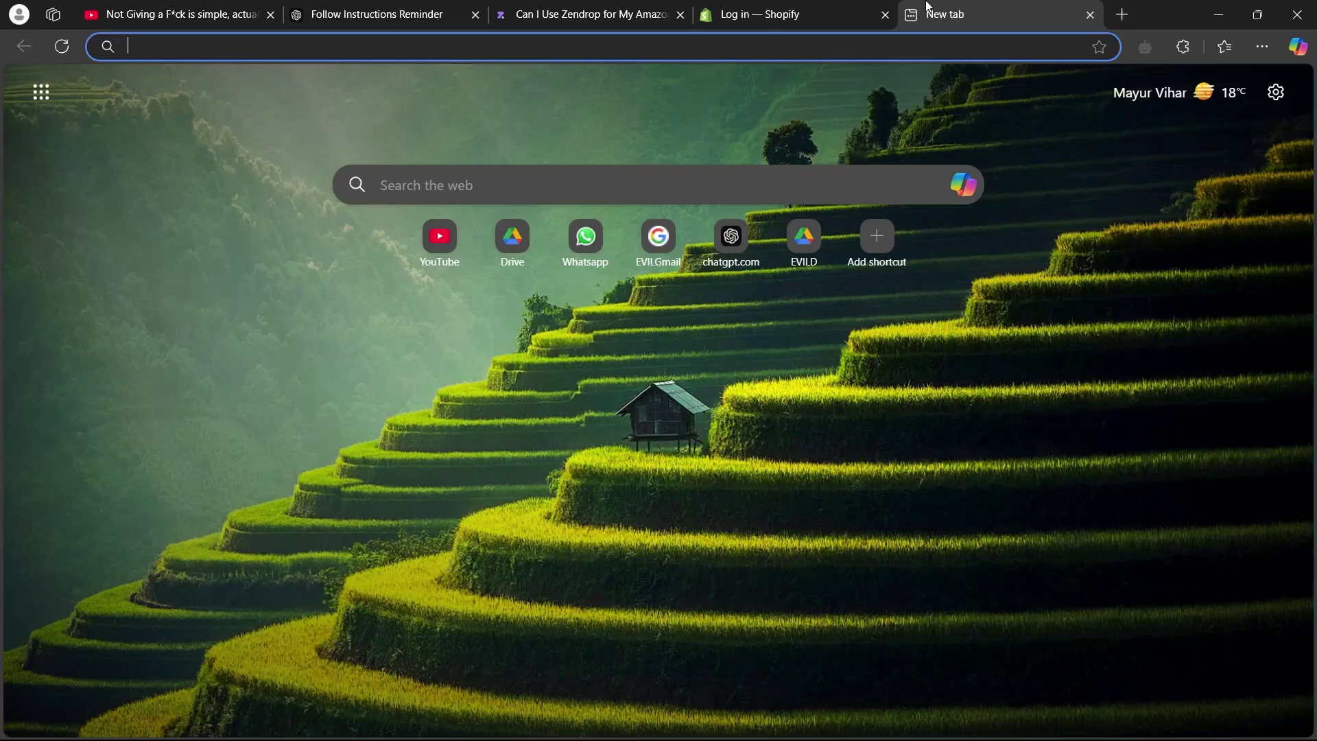
text(zendrop)
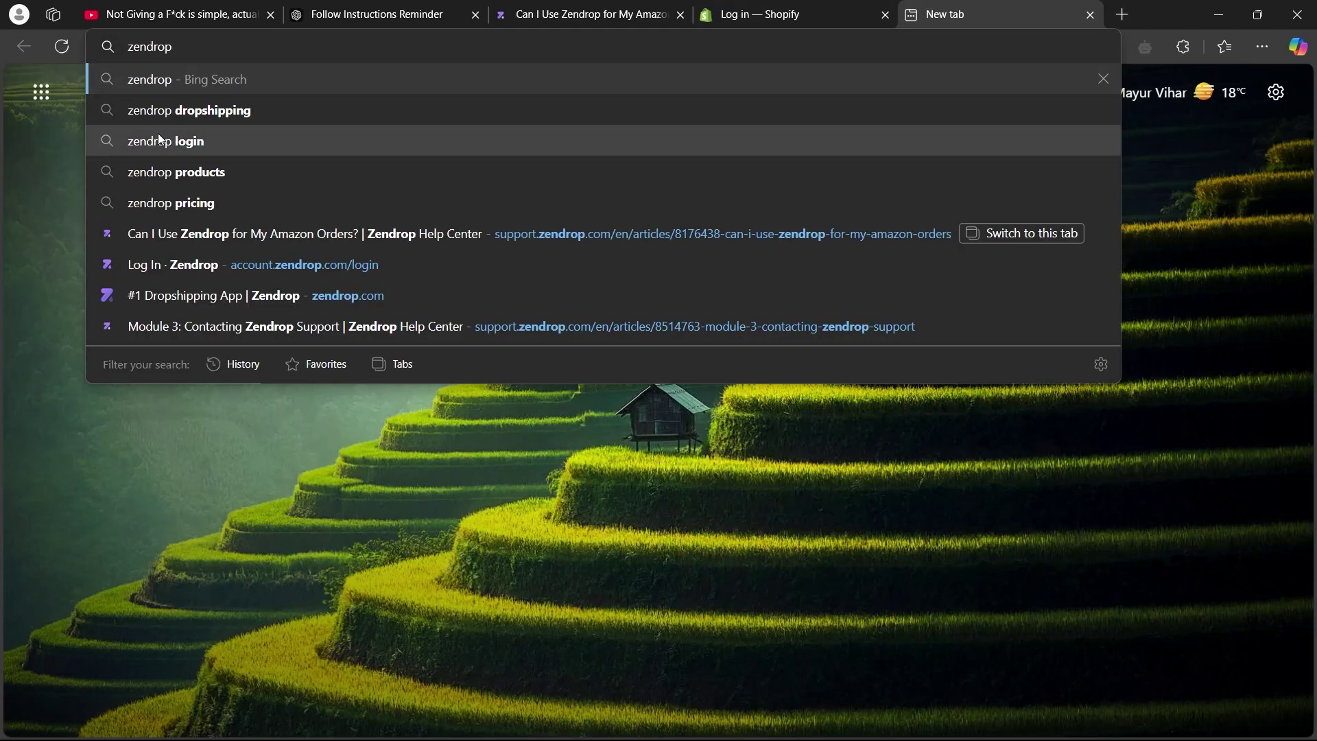
click(171, 265)
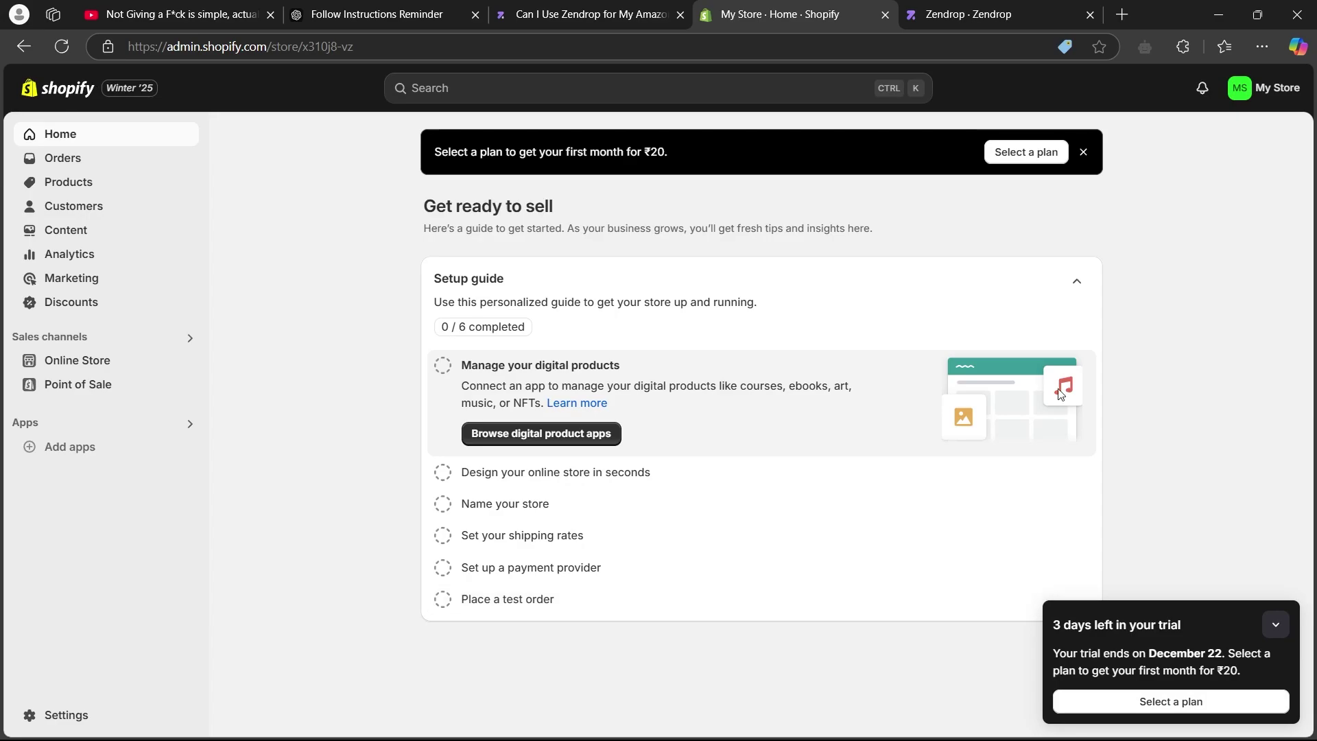
Back on the Shopify admin home, bring up the Add apps recommendations and scroll through them
click(907, 8)
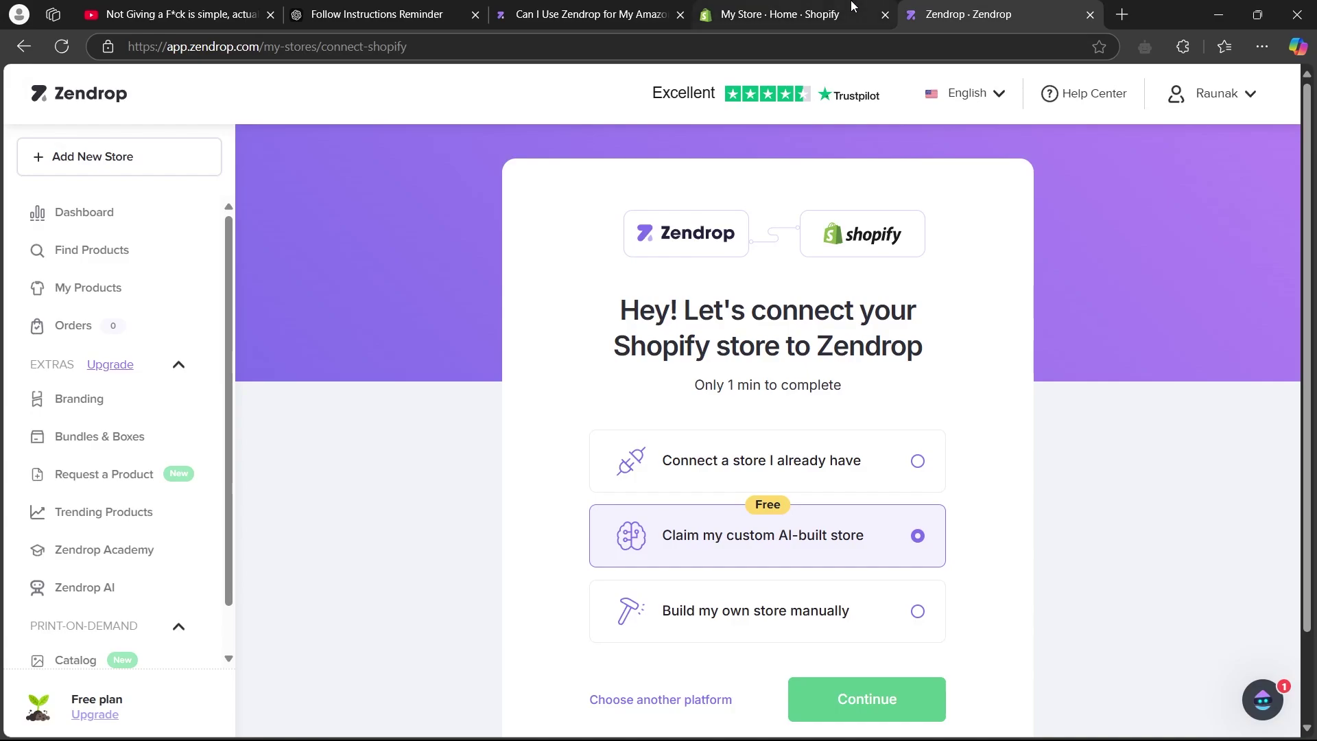
click(789, 10)
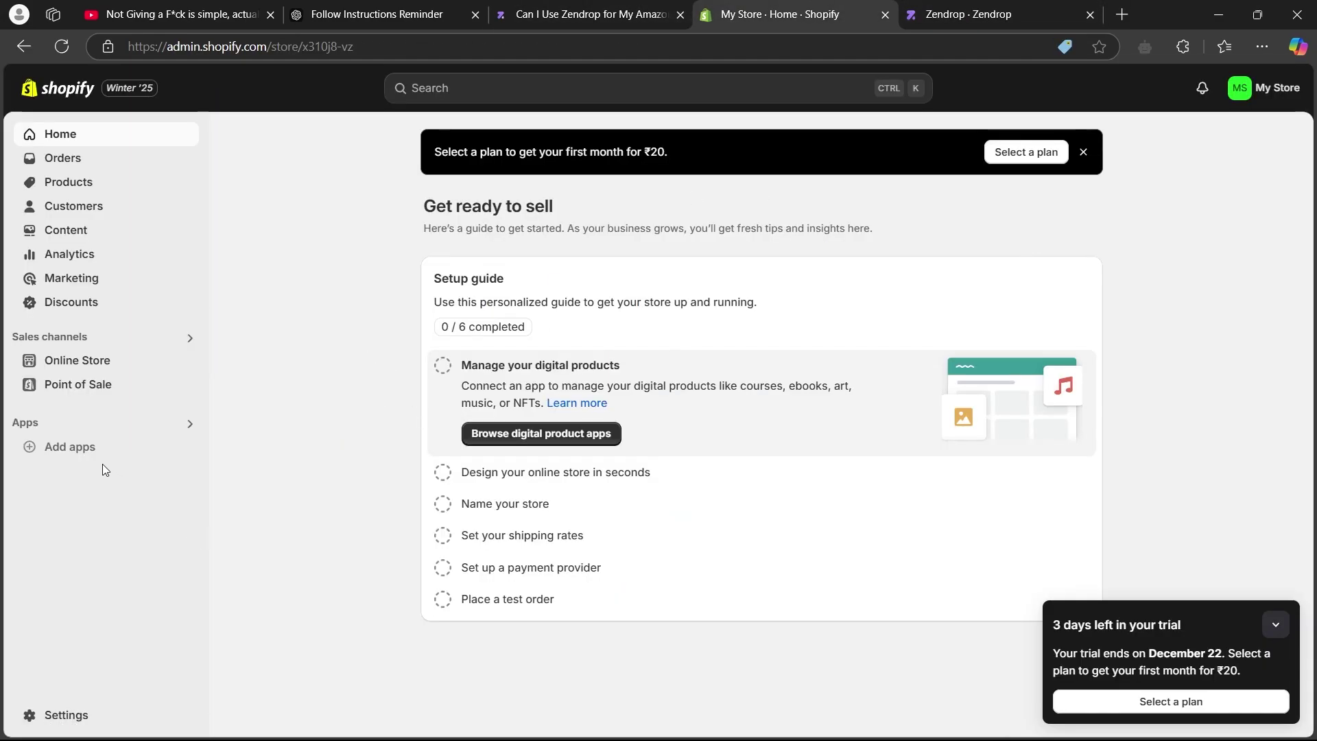
click(36, 448)
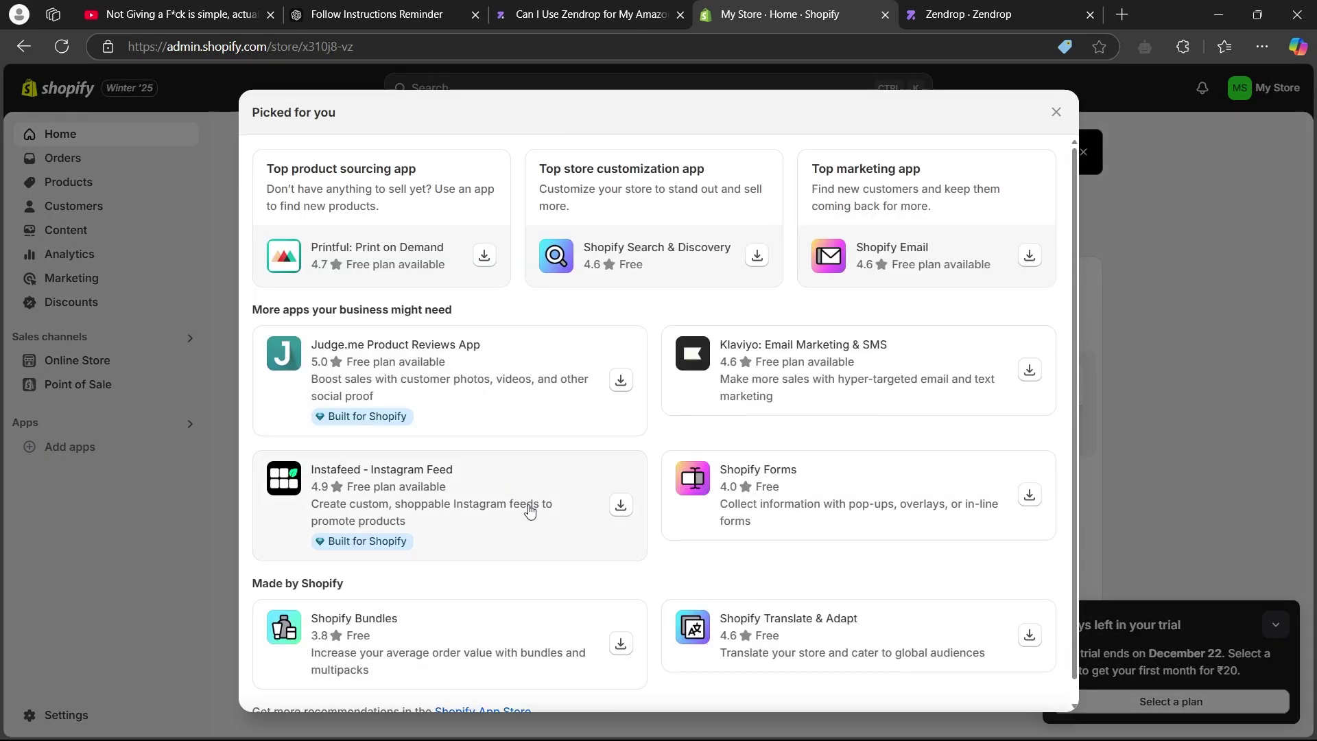
scroll(529, 505, down, 1)
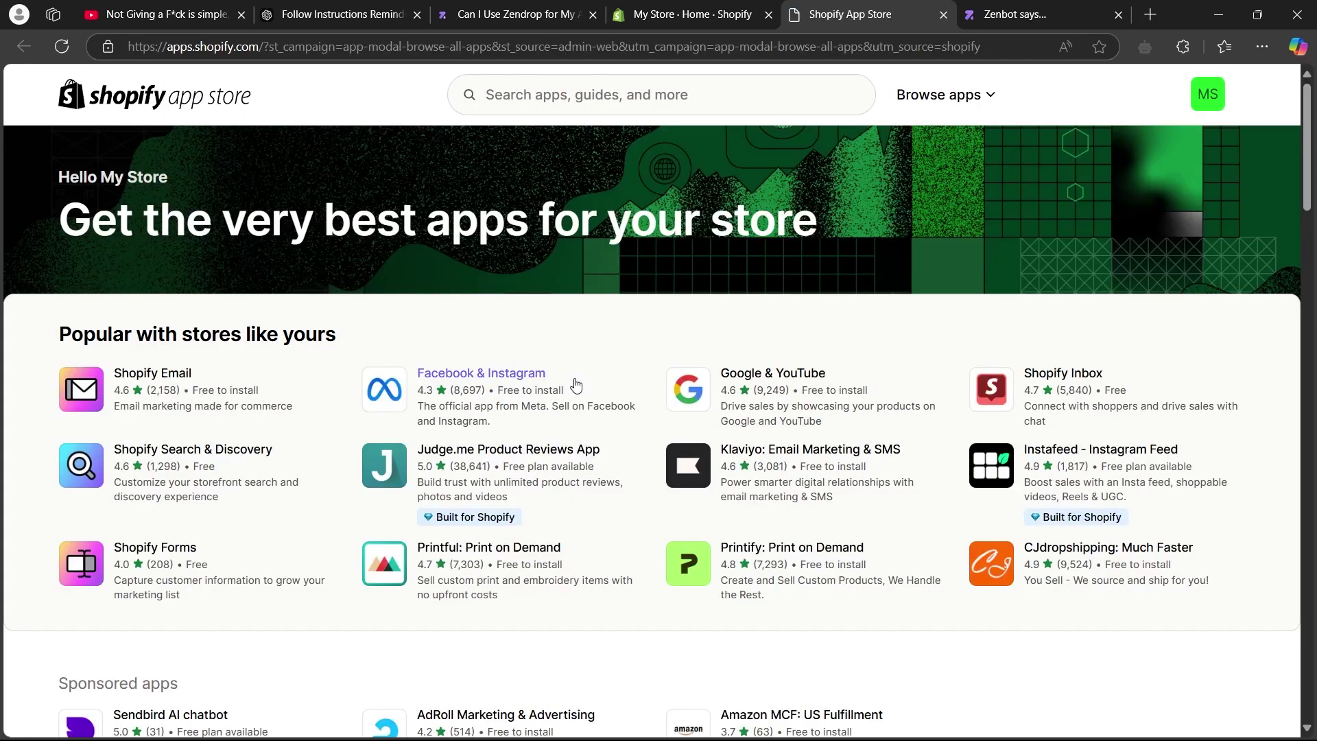
Search the app store for 'amazon by codisto' and review the 103 results
click(566, 104)
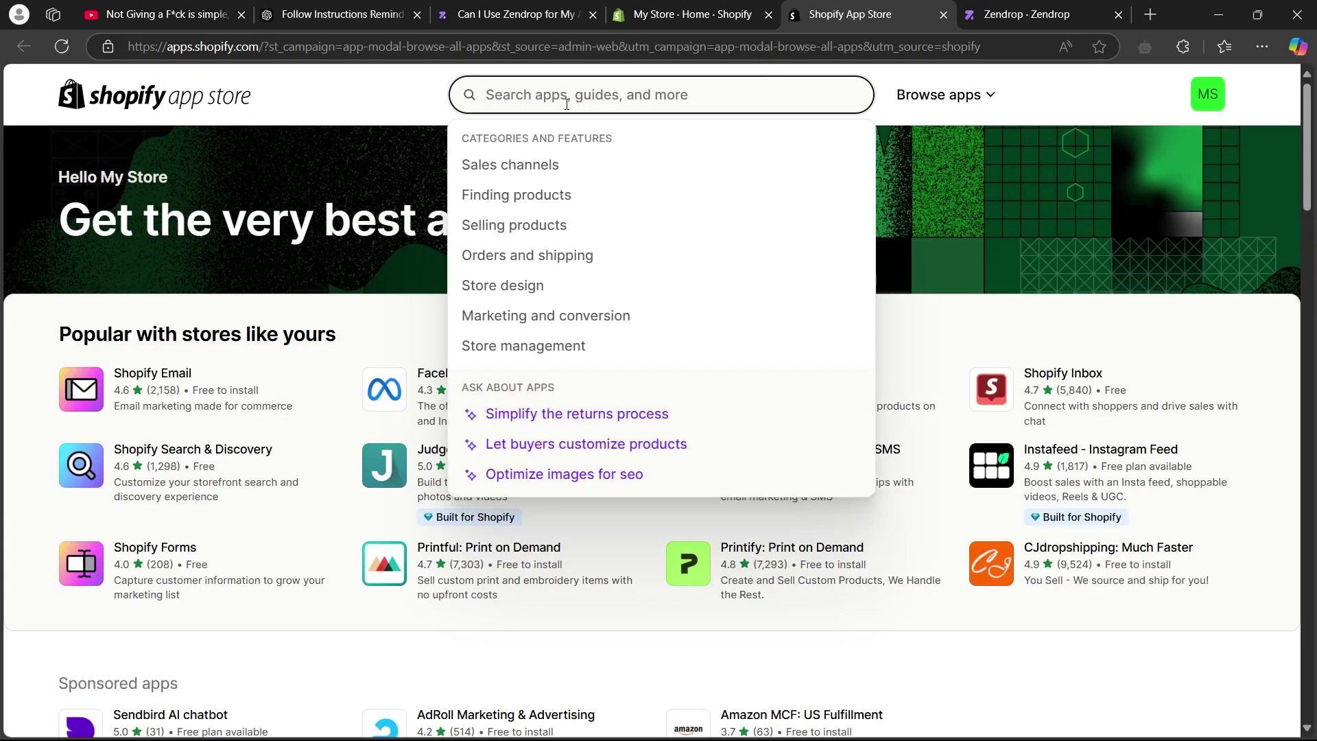
text(Amazon)
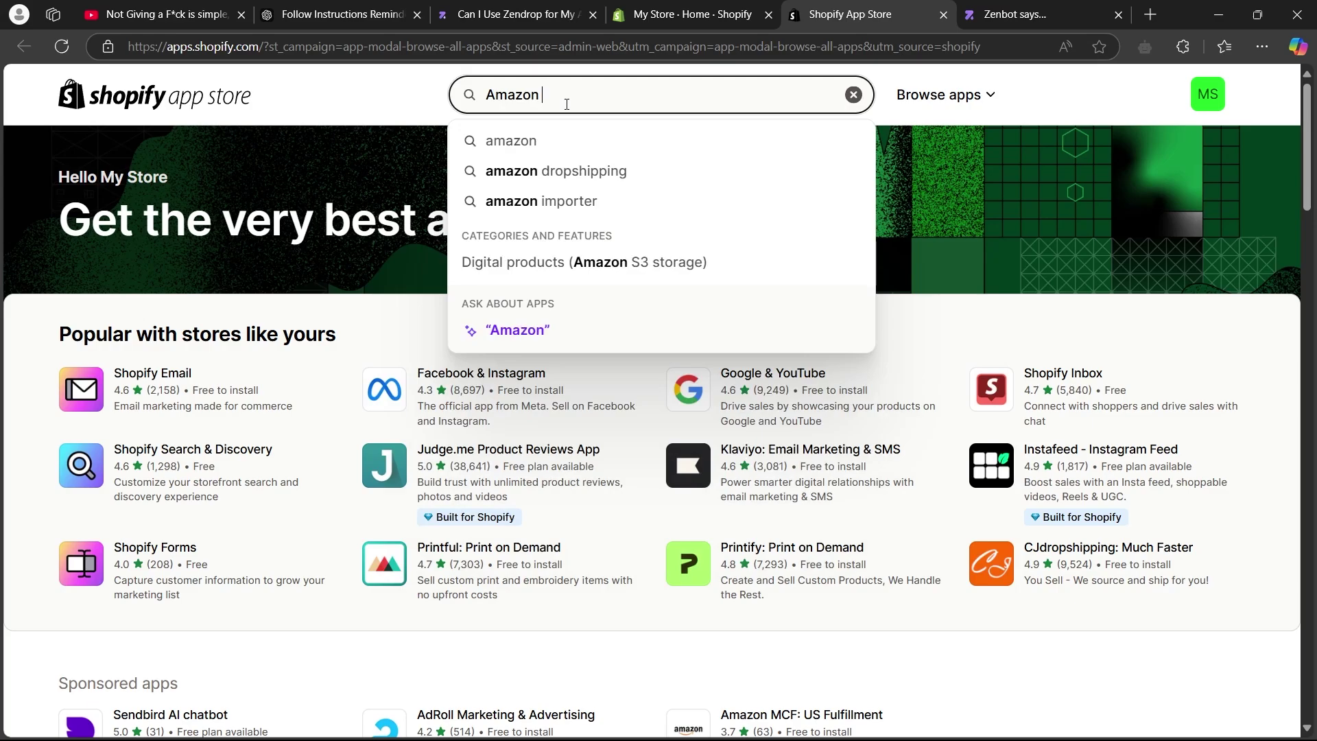
text( by)
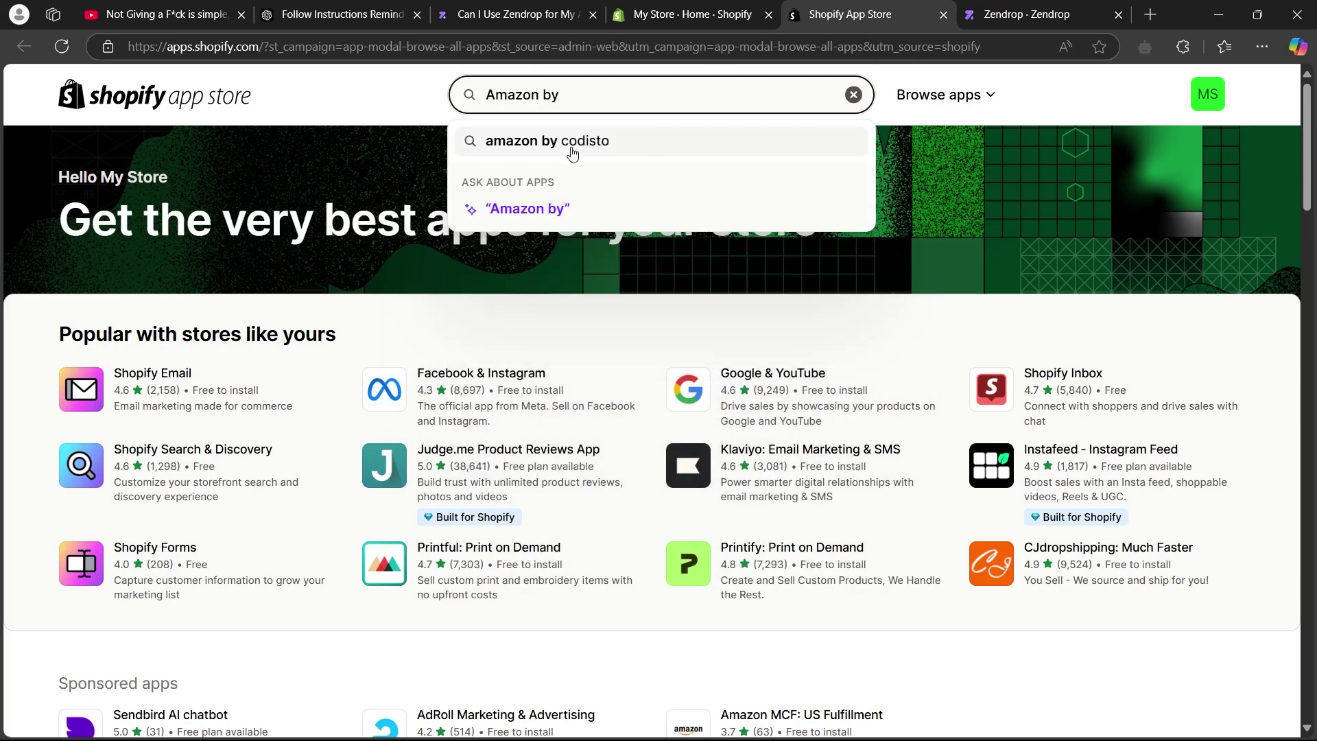
click(570, 146)
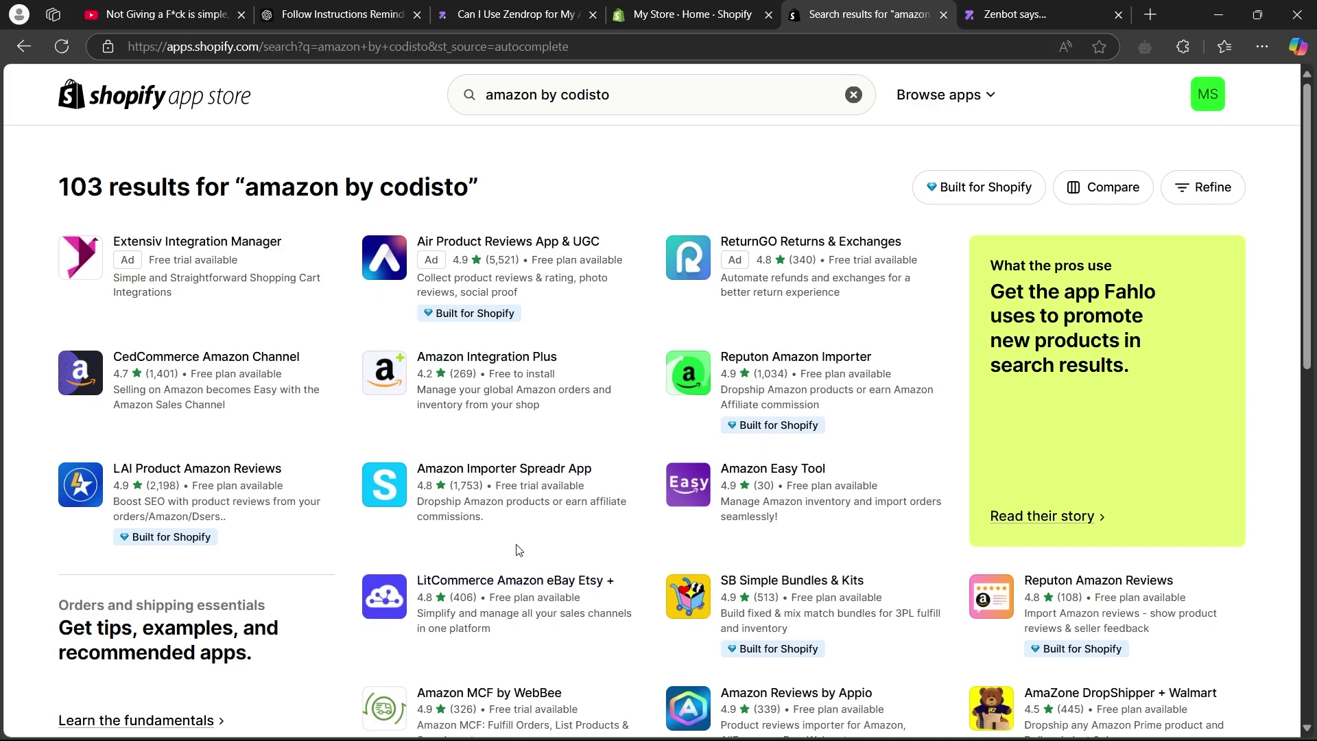
scroll(518, 549, down, 9)
scroll(518, 549, up, 9)
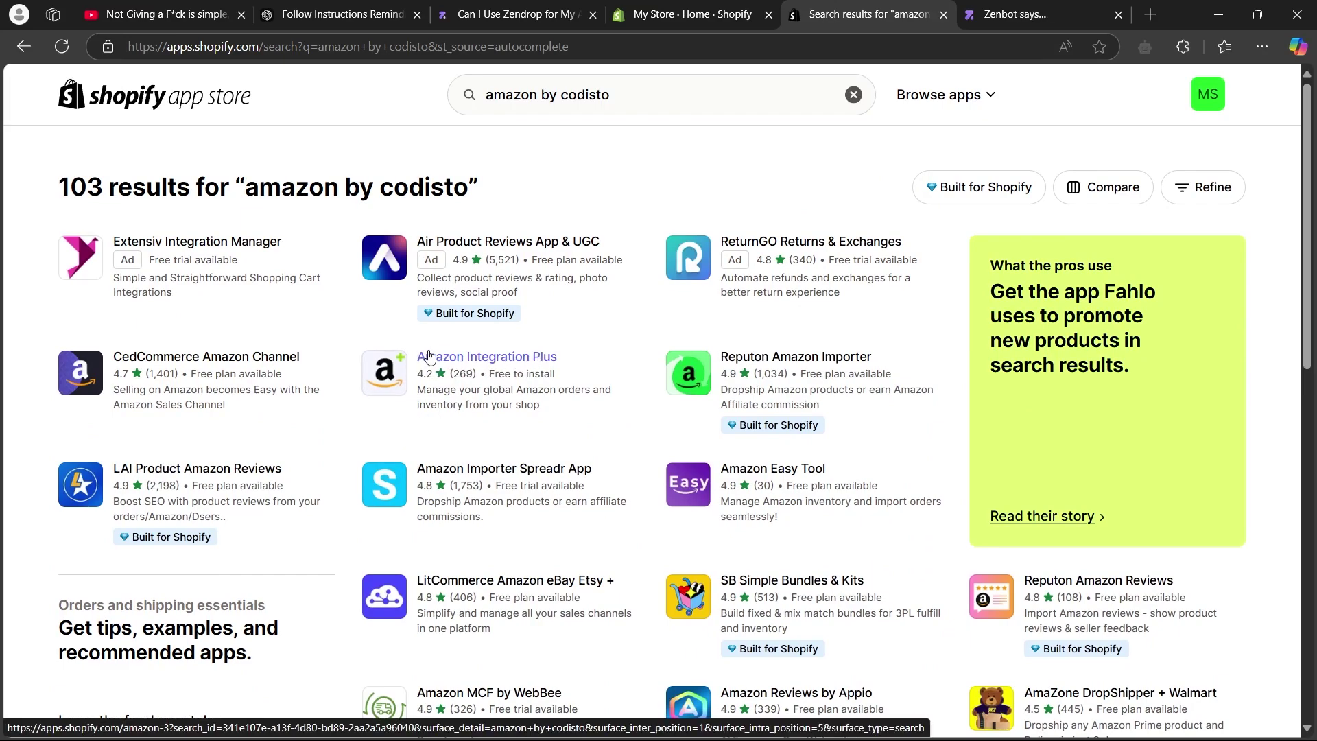
Open the Amazon Integration Plus result and look over its app page
click(429, 356)
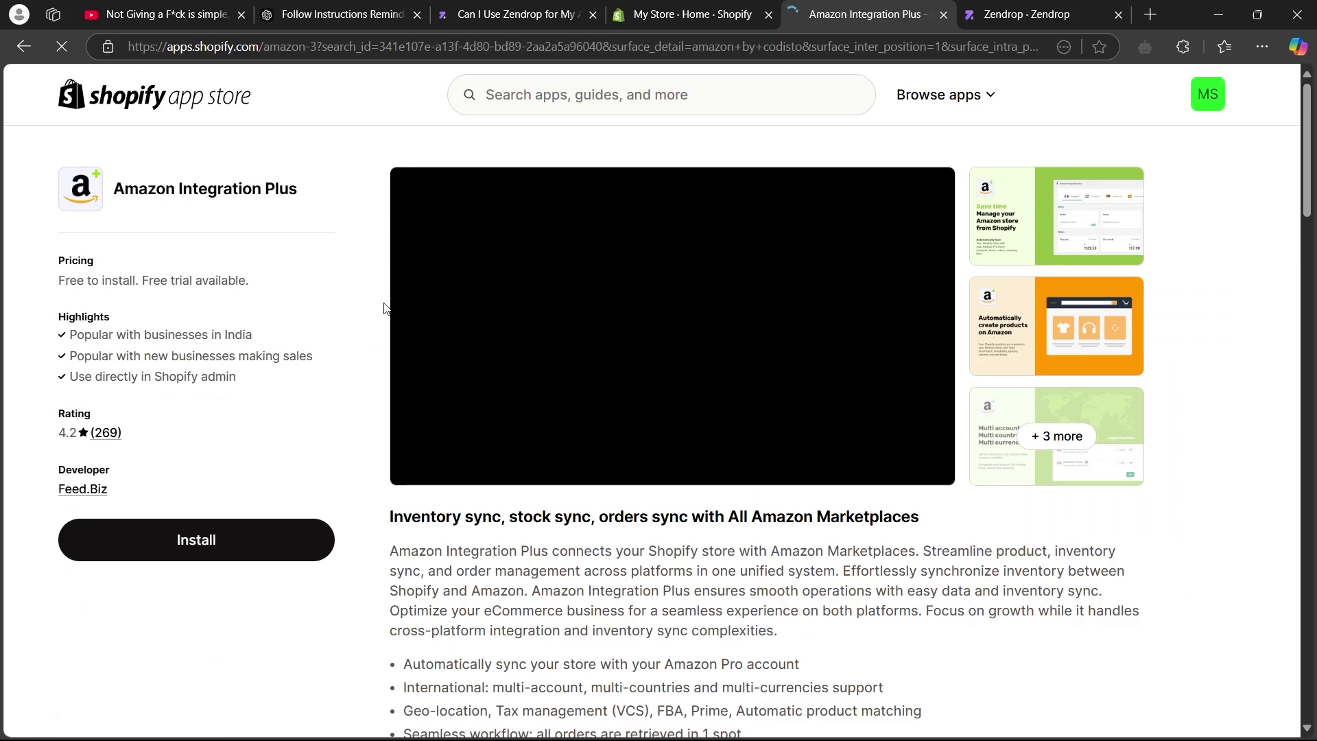
scroll(594, 647, down, 1)
scroll(594, 646, up, 1)
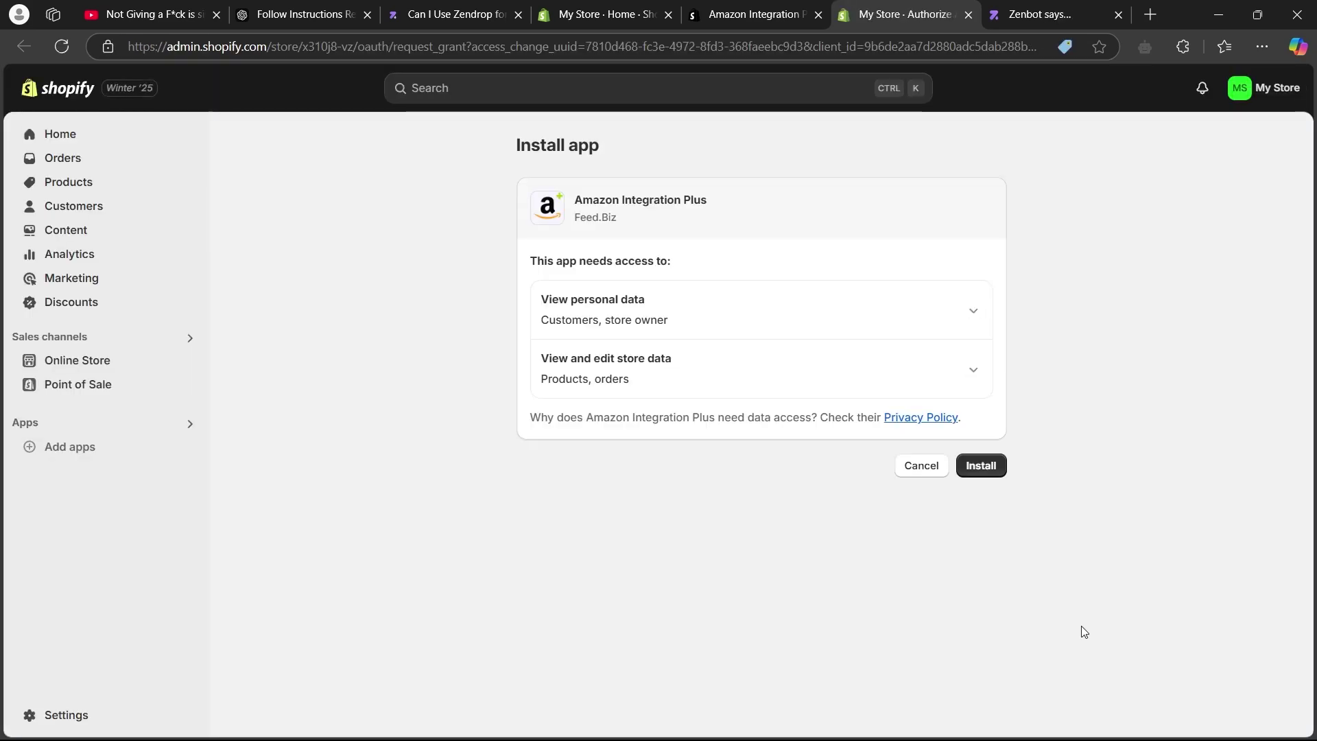
Approve the Install app permissions page for Amazon Integration Plus by Feed.Biz
click(978, 473)
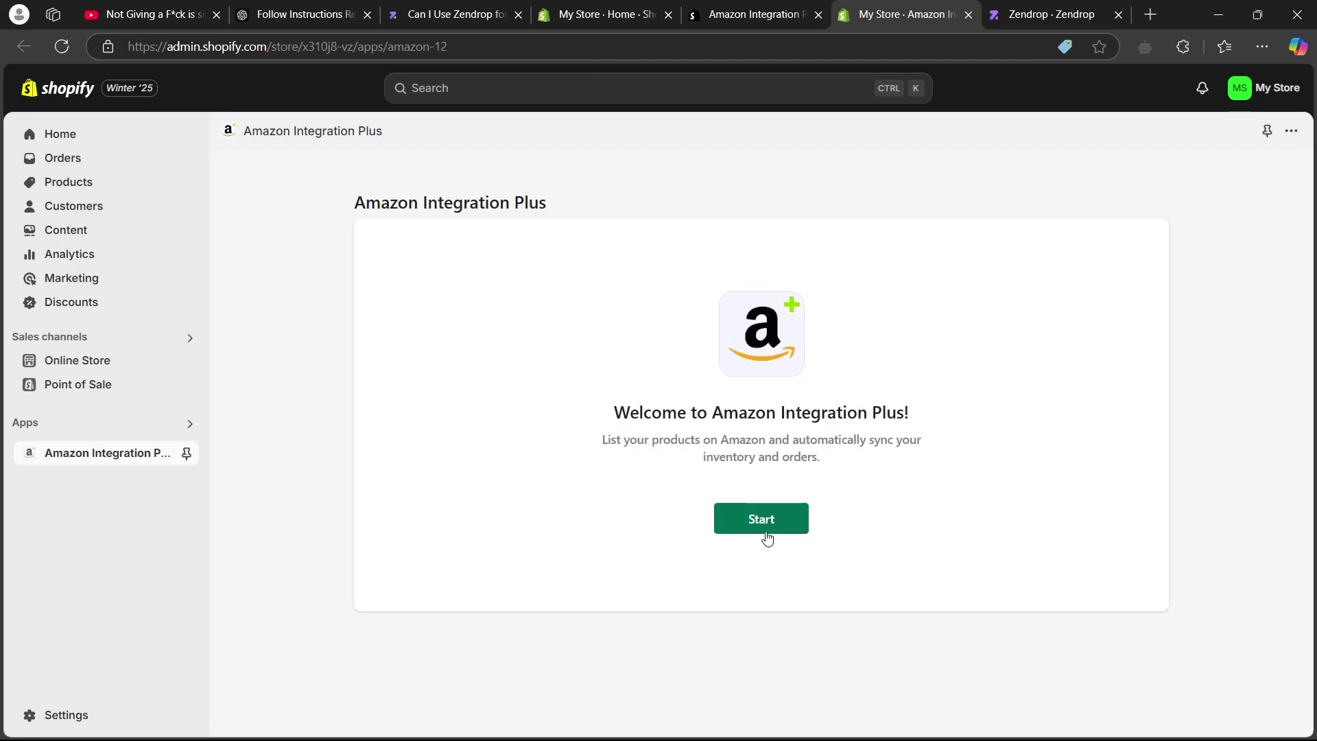
Start the app setup and connect an Amazon Pro account for the North America region
click(763, 527)
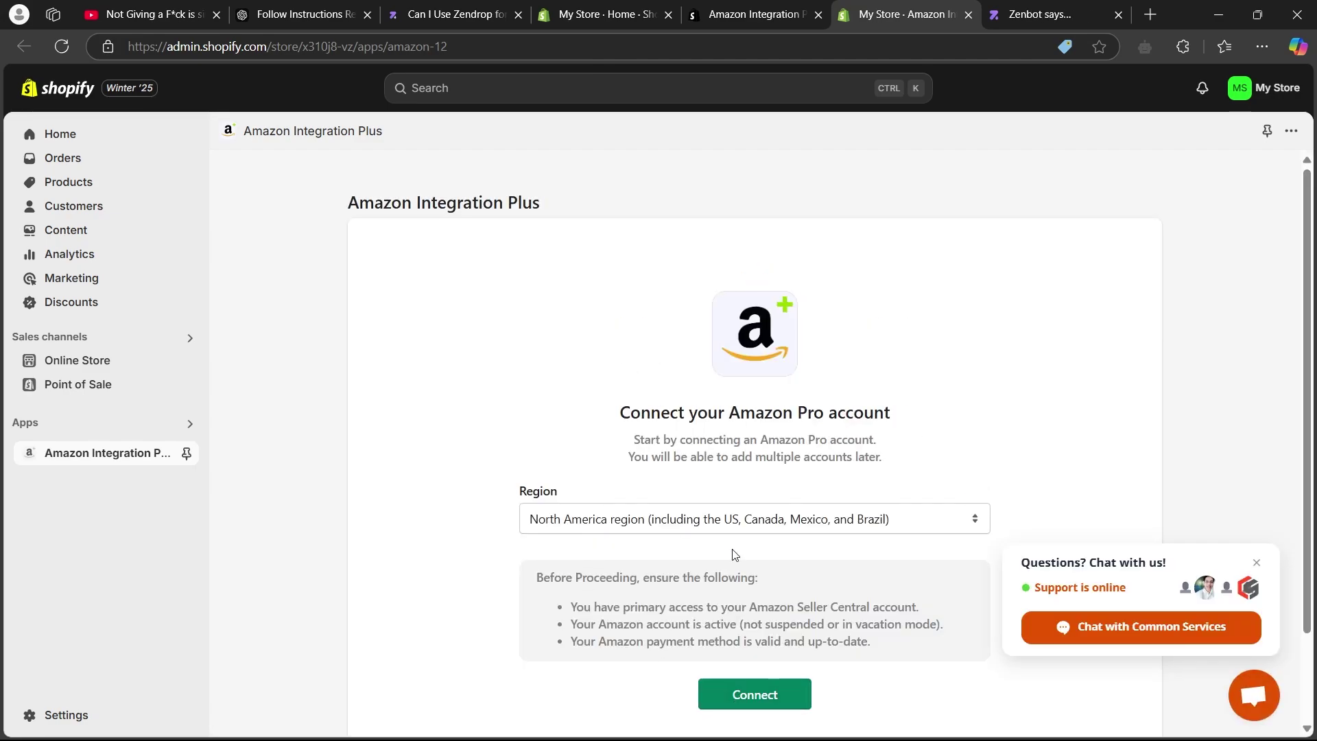
click(777, 694)
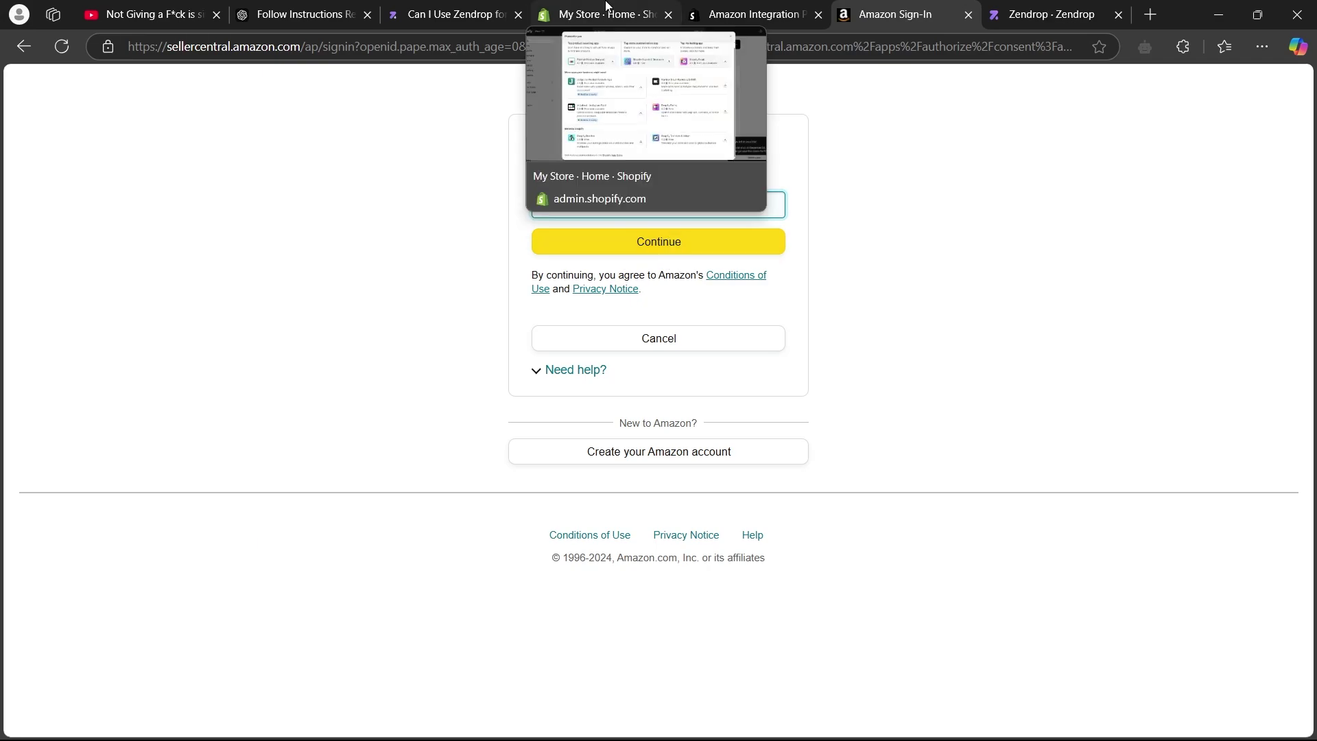
Close the Amazon Sign-In tab to get back to the Amazon Integration Plus page
click(969, 15)
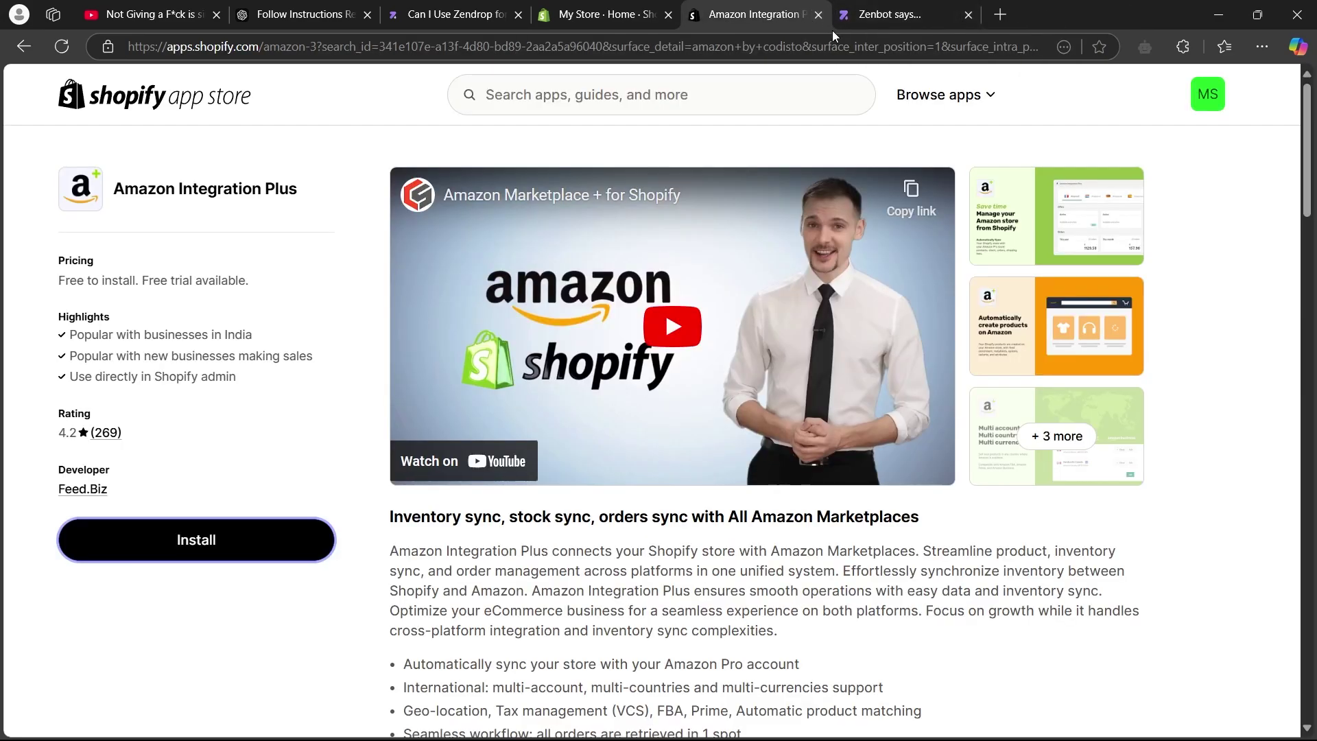
On Zendrop, keep 'Claim my custom AI-built store' selected and confirm the claim
click(907, 11)
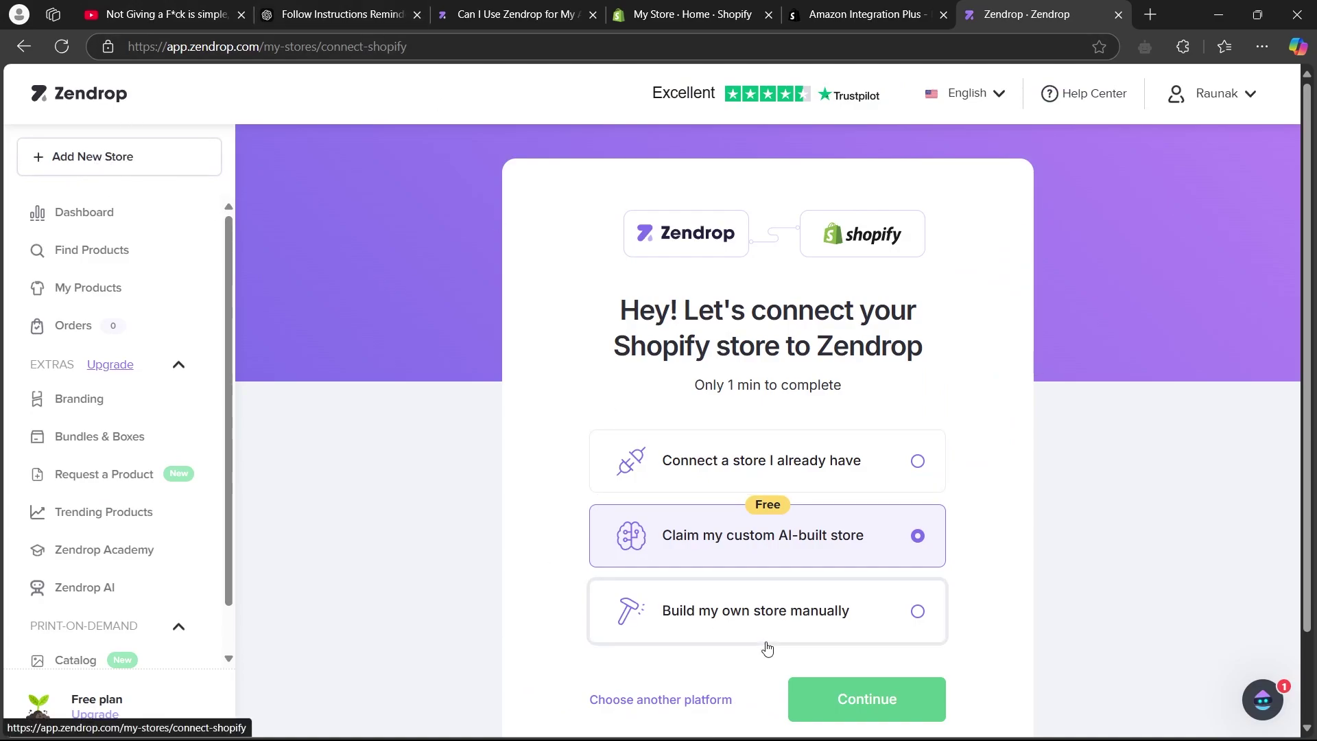
scroll(949, 405, down, 2)
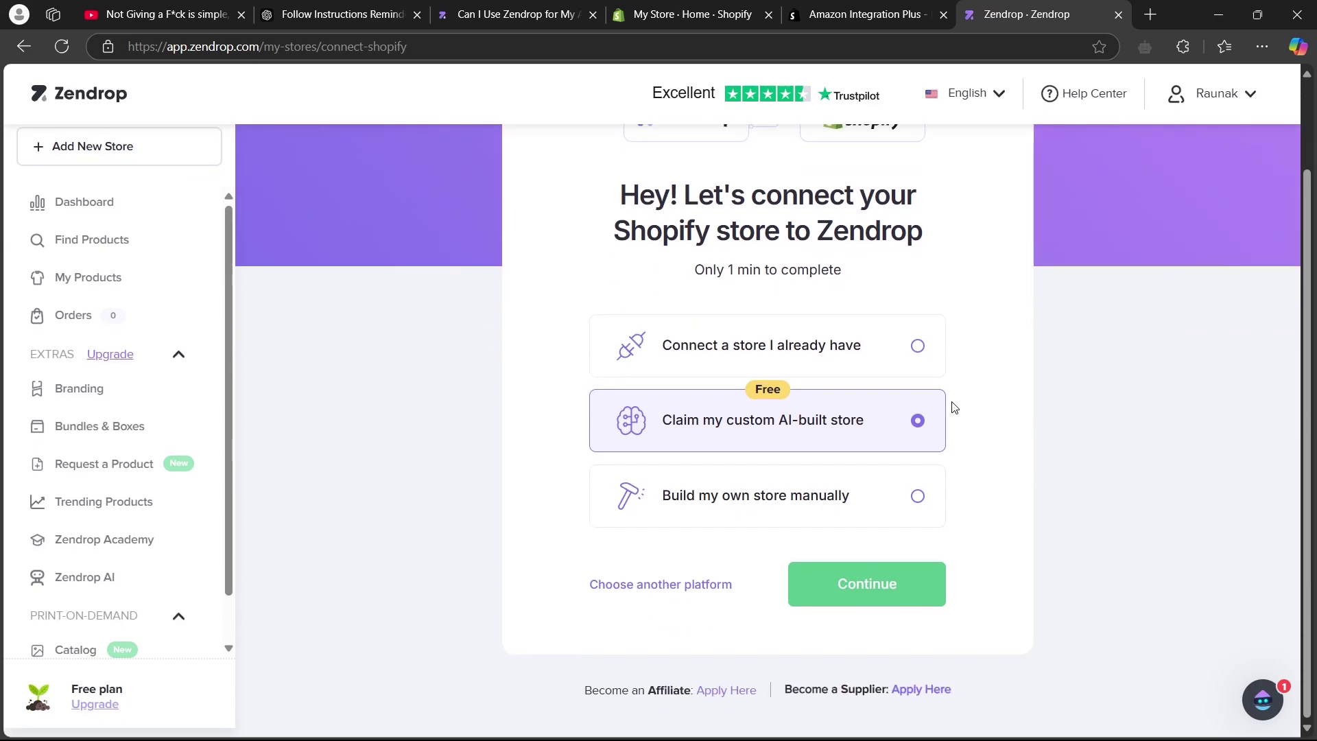
click(853, 602)
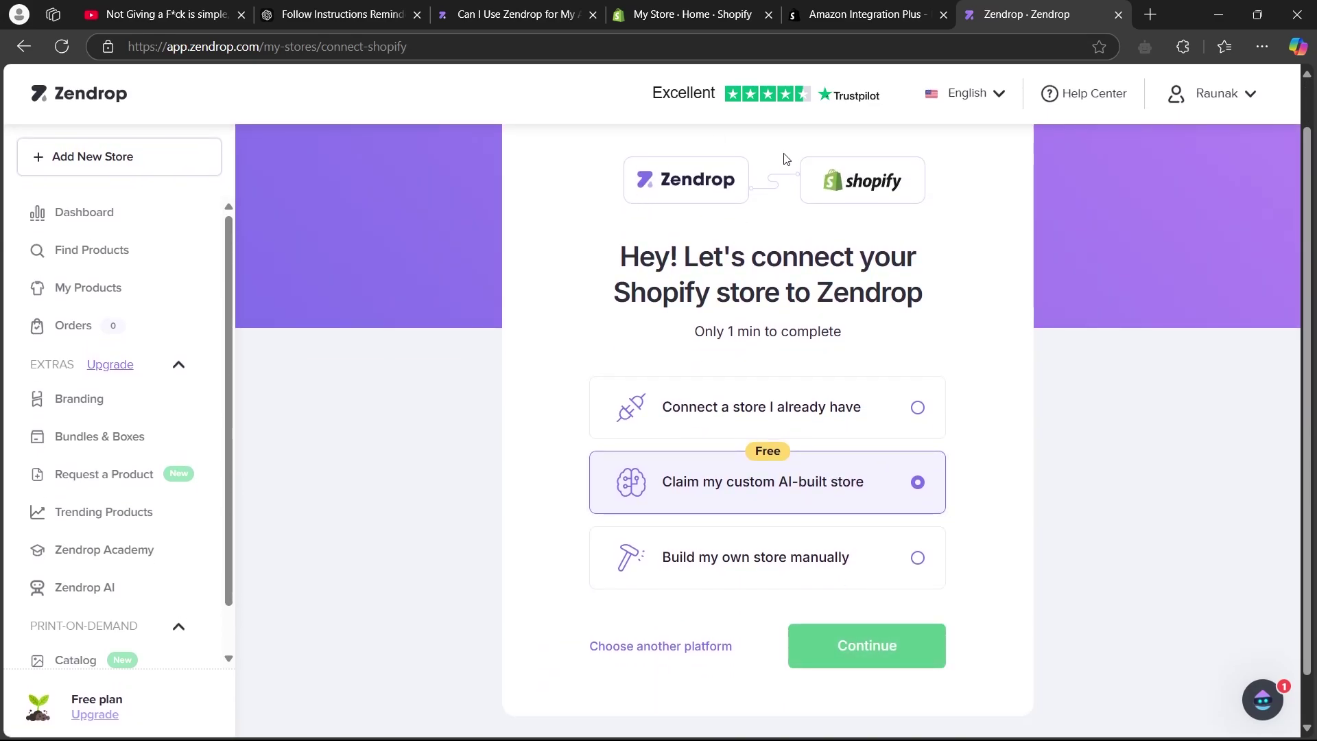
click(862, 655)
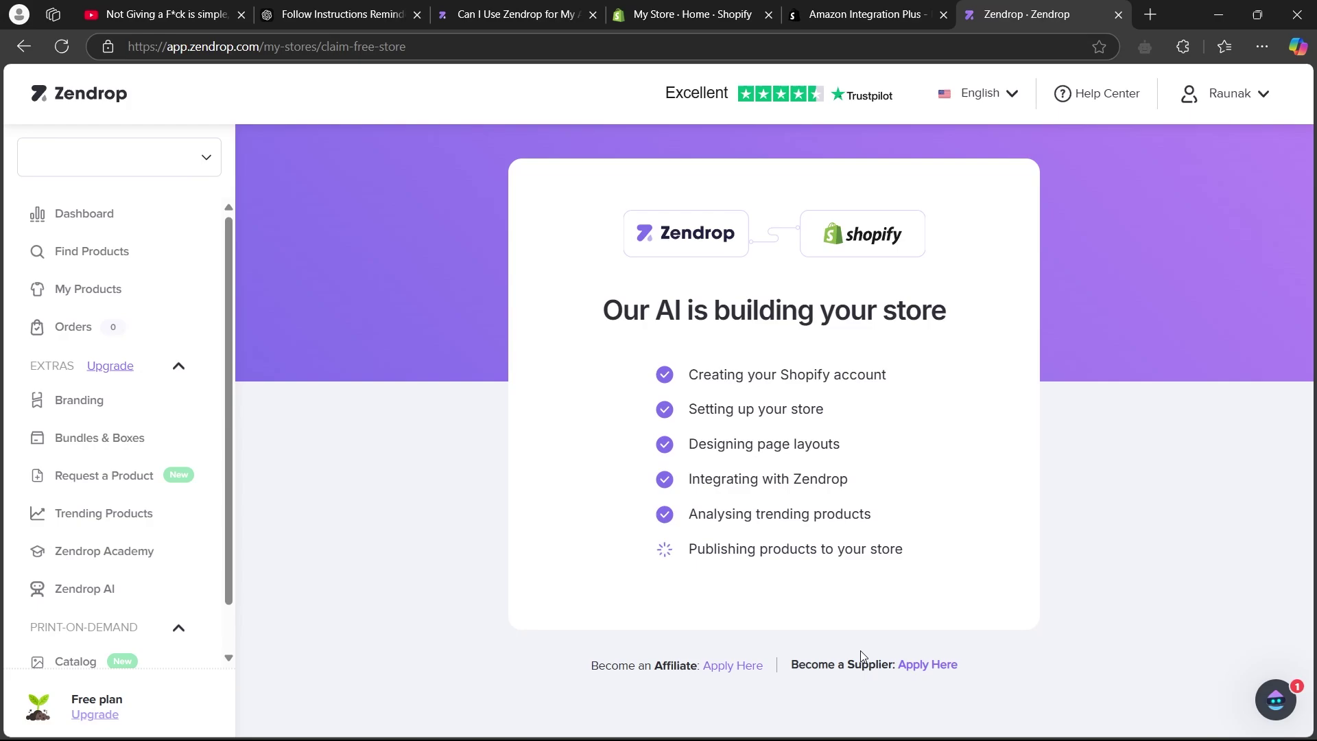
Check Zendrop's ready store and its login credentials, then return to the Amazon Integration Plus page
key(ctrl+3)
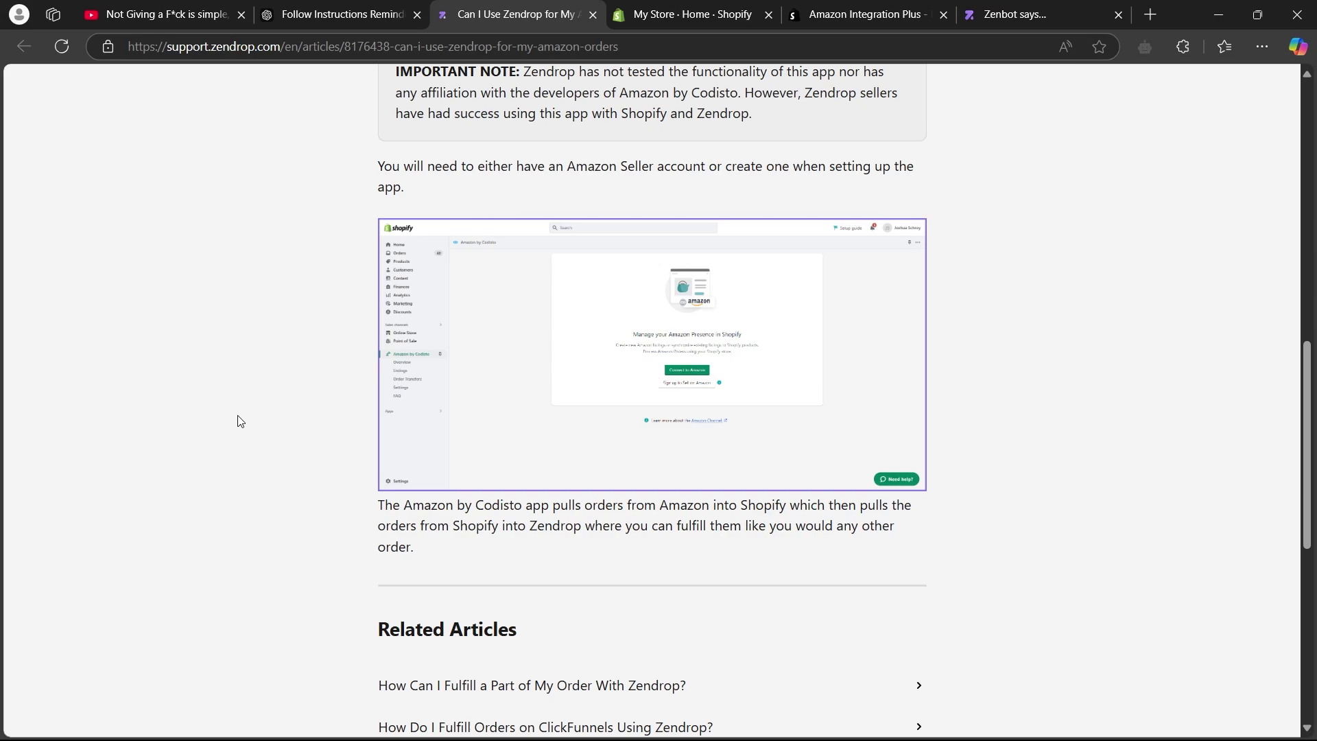
click(1043, 8)
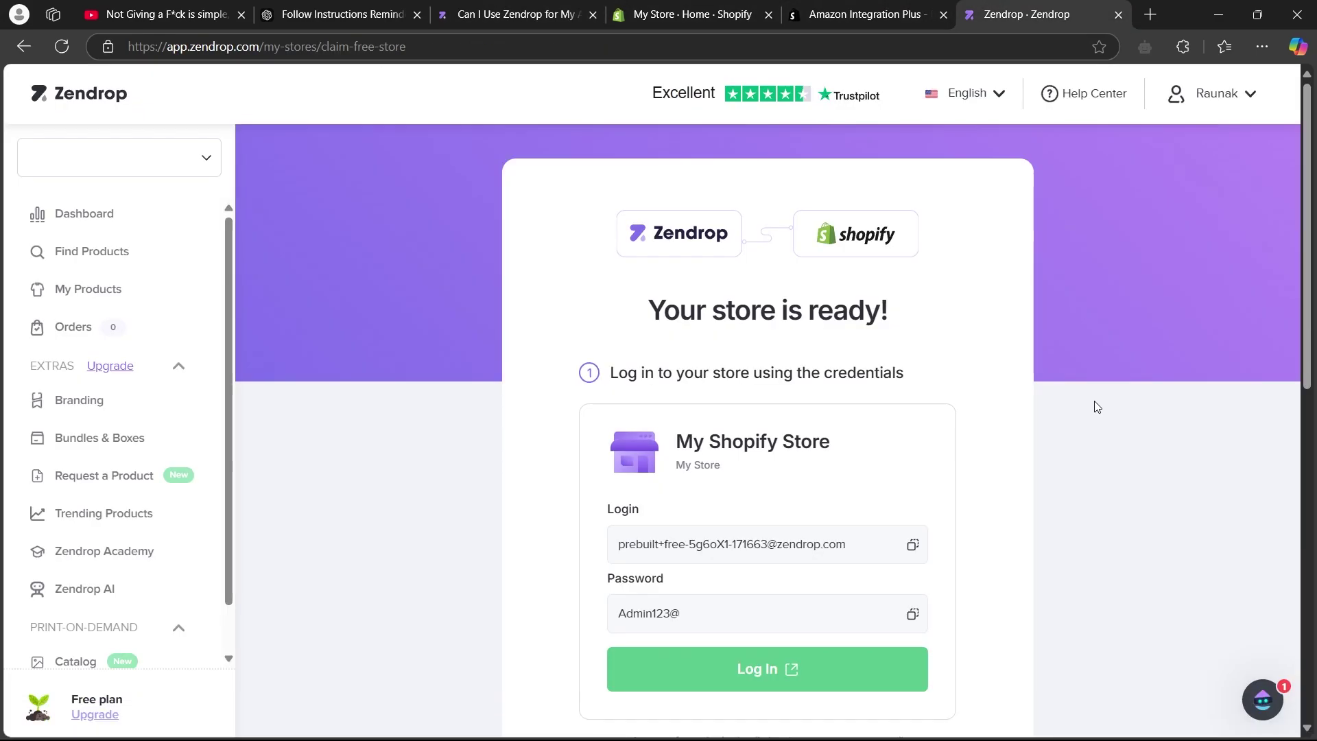
click(913, 7)
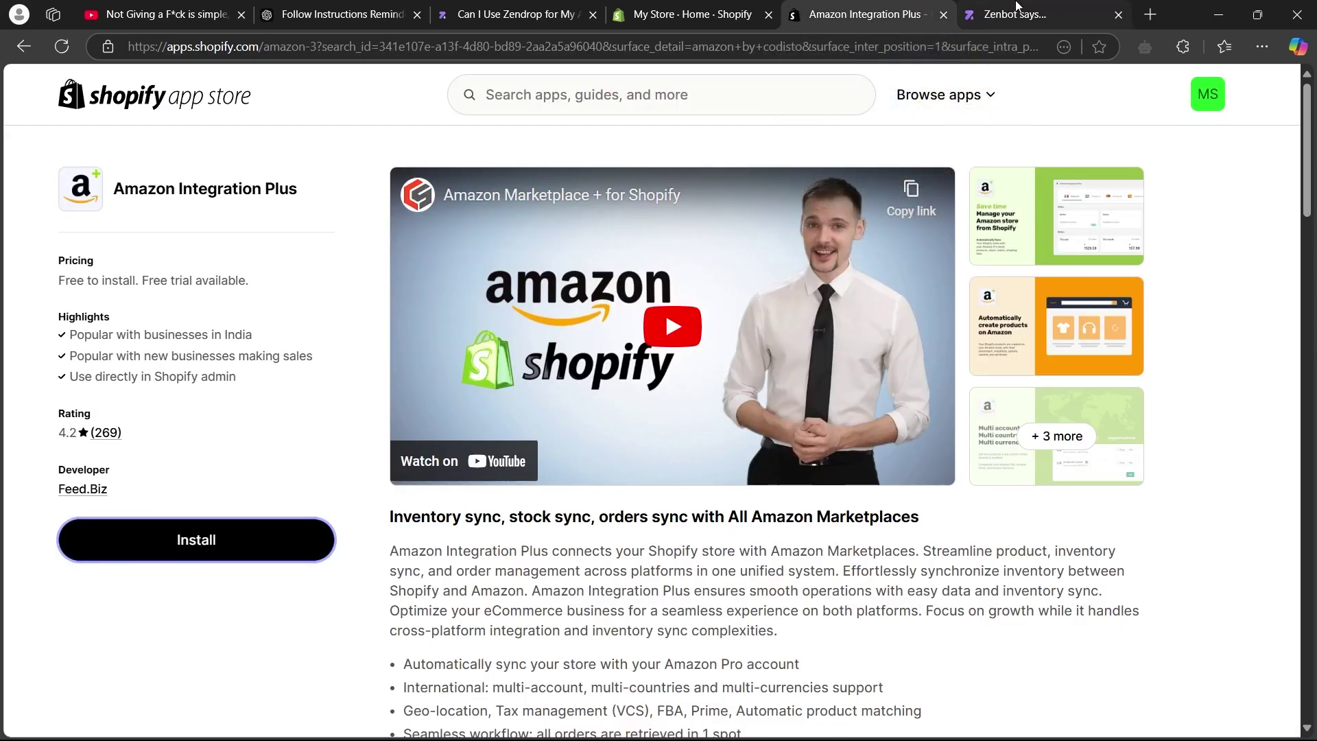